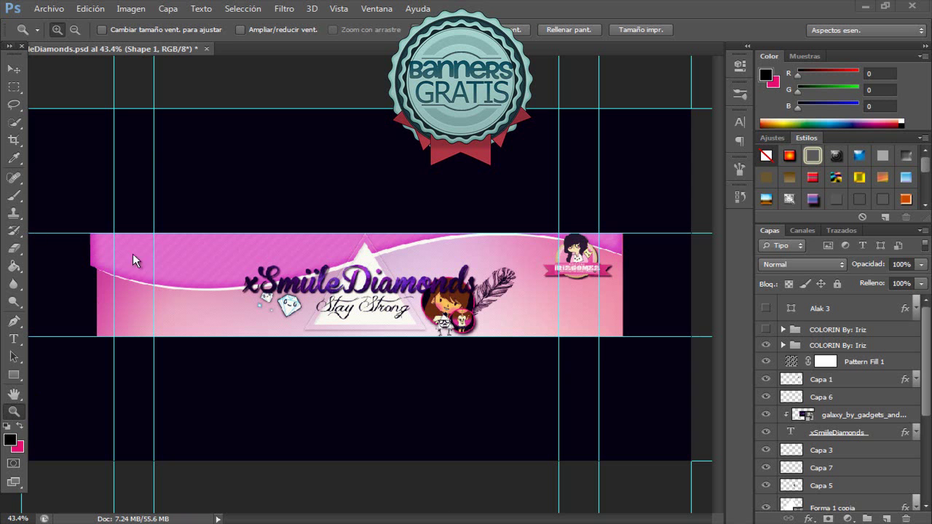
# Hide every layer from the lower COLORIN group down to Forma 1.
pyautogui.moveTo(103, 221); pyautogui.dragTo(610, 339)
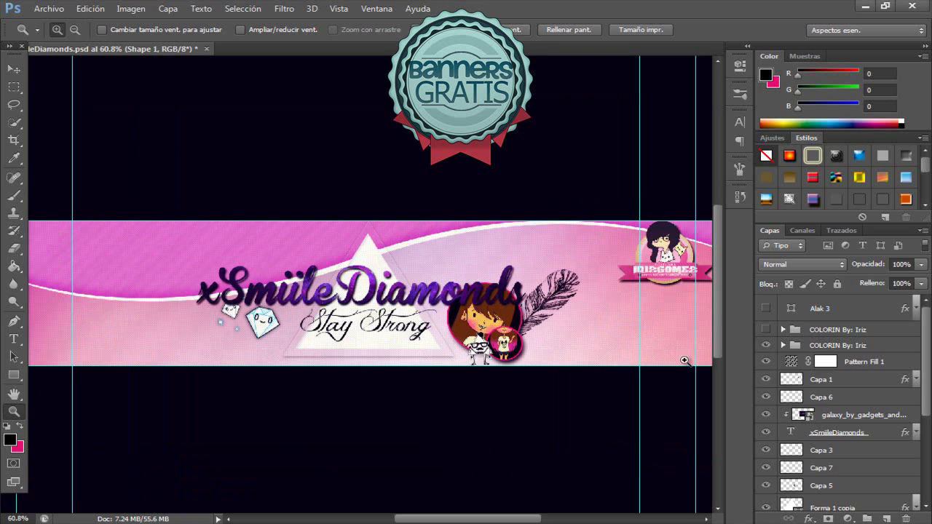
pyautogui.moveTo(762, 347); pyautogui.dragTo(766, 414)
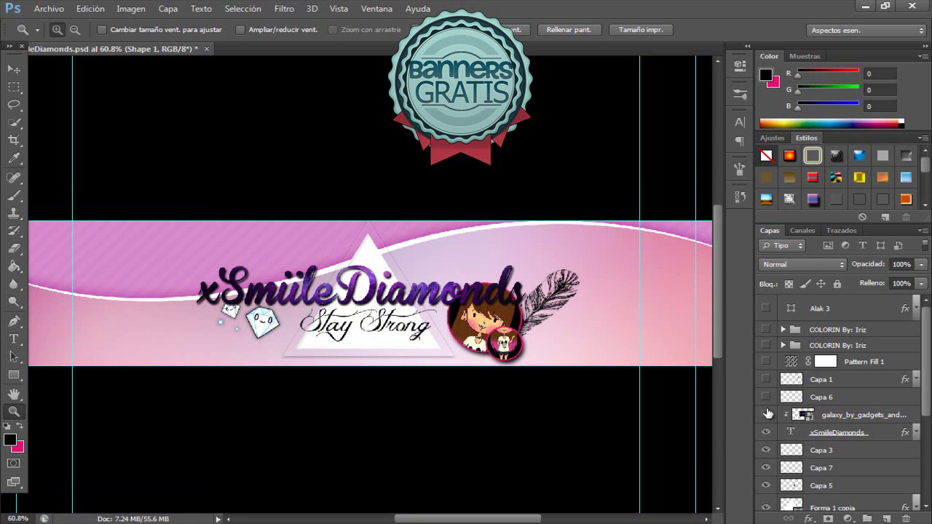
pyautogui.scroll(-4, 768, 408)
pyautogui.click(766, 327)
pyautogui.moveTo(771, 358); pyautogui.dragTo(770, 429)
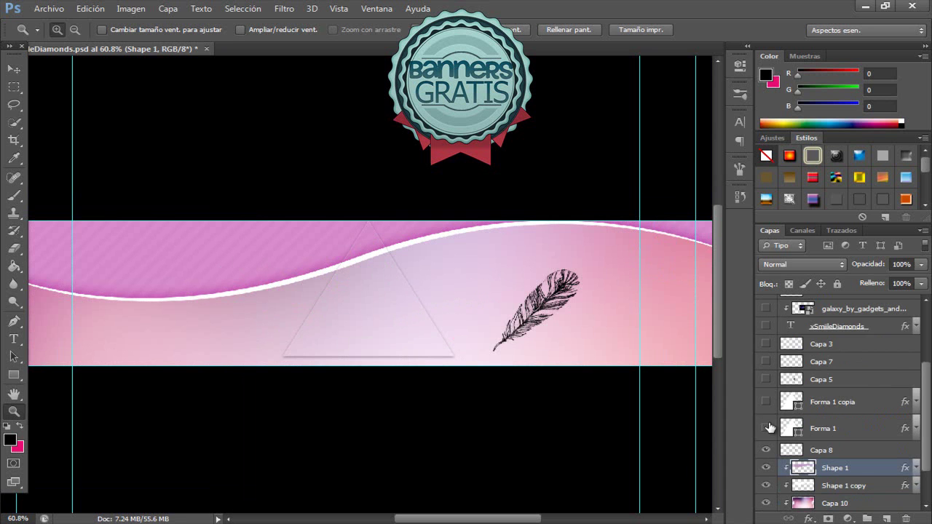
# Hide Capa 8, Shape 1, Shape 1 copy, Capa 10, Rectángulo 1 and Capa 2, keeping the Modules template group visible.
pyautogui.scroll(-3, 774, 437)
pyautogui.click(765, 398)
pyautogui.click(766, 416)
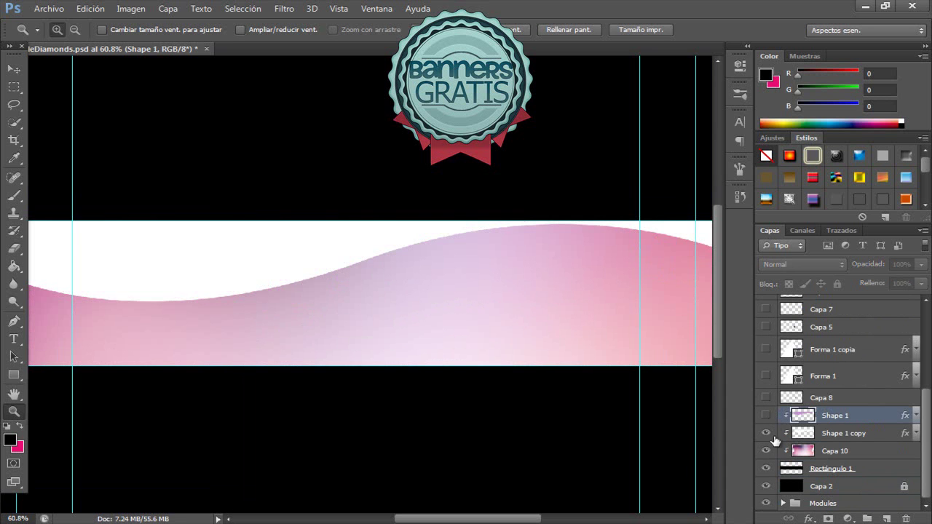
pyautogui.click(766, 433)
pyautogui.click(767, 450)
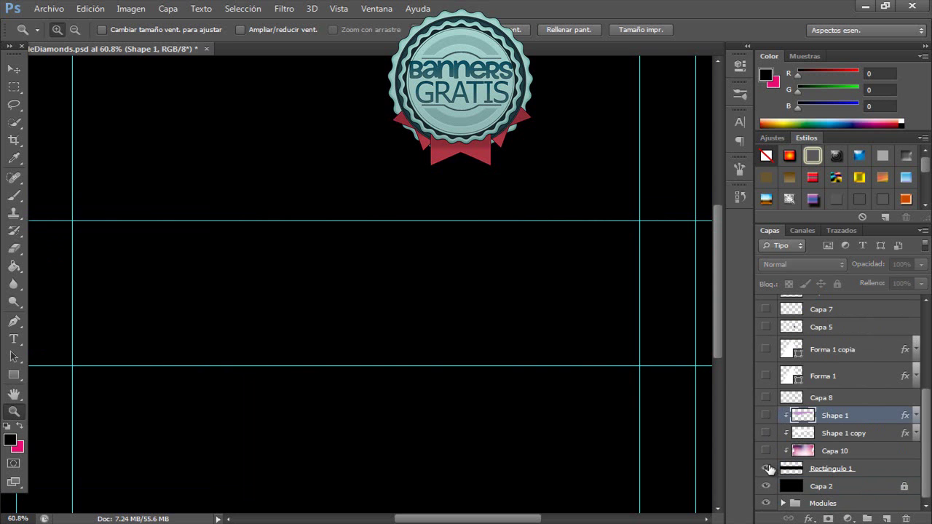
pyautogui.click(766, 469)
pyautogui.click(765, 486)
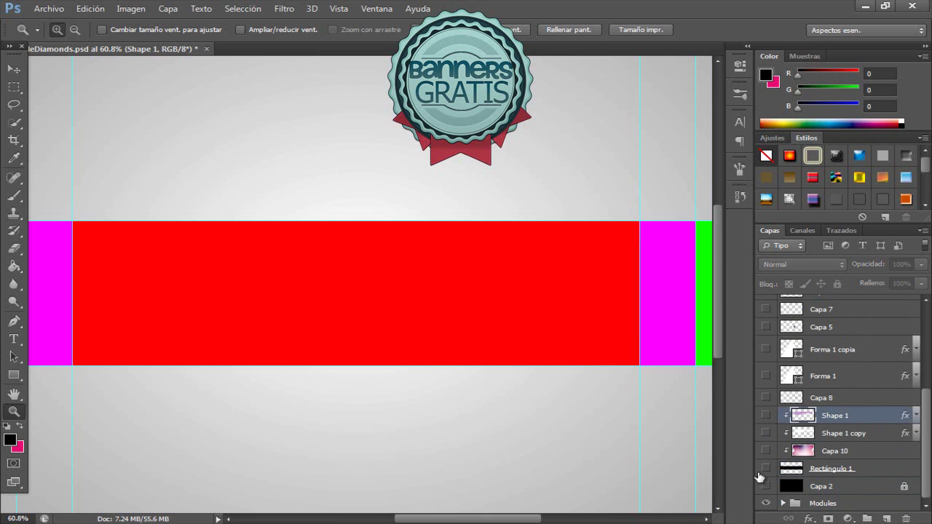
# Fit the whole canvas in view and show the Rectángulo 1, Capa 10 and Shape 1 copy layers.
pyautogui.rightClick(102, 355)
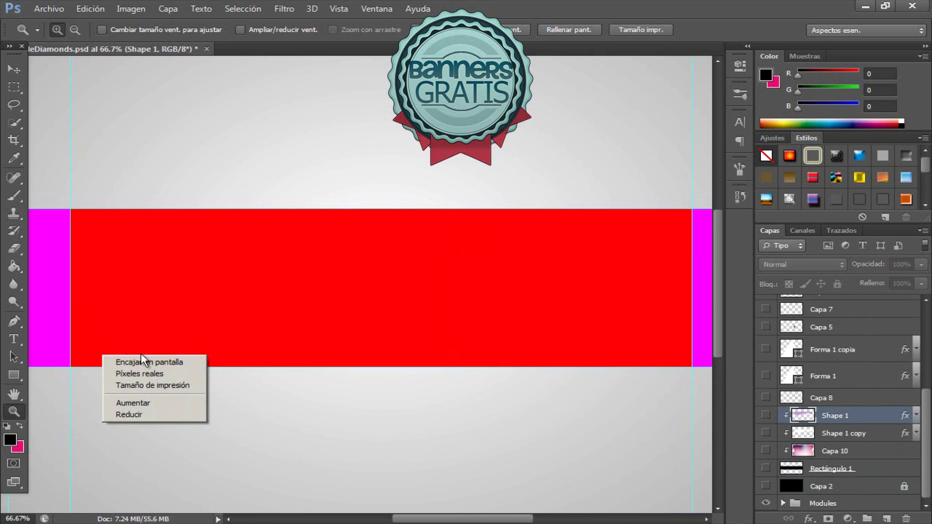
pyautogui.click(120, 360)
pyautogui.click(11, 72)
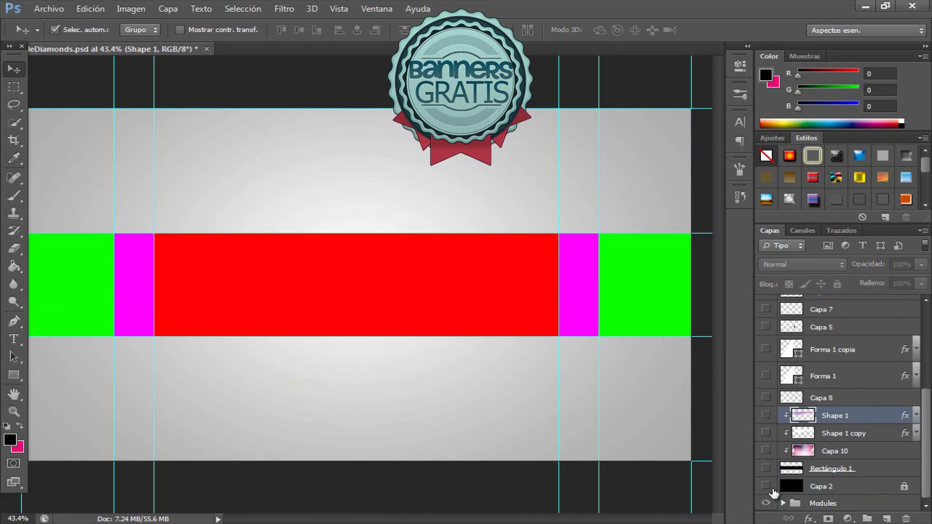
pyautogui.click(766, 468)
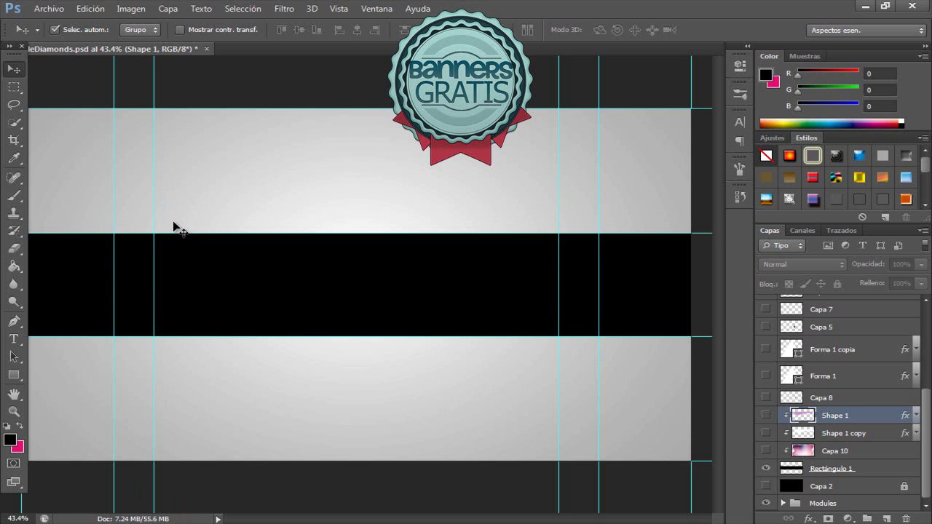
pyautogui.click(765, 451)
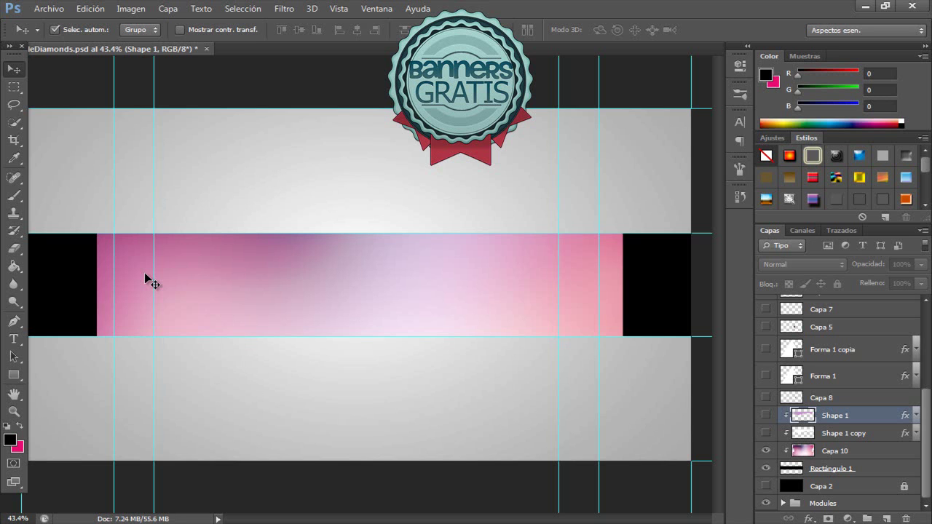
pyautogui.click(766, 435)
# Examine the Custom Shape tool's options and its library of available shapes, then return to the Move tool.
pyautogui.click(18, 382)
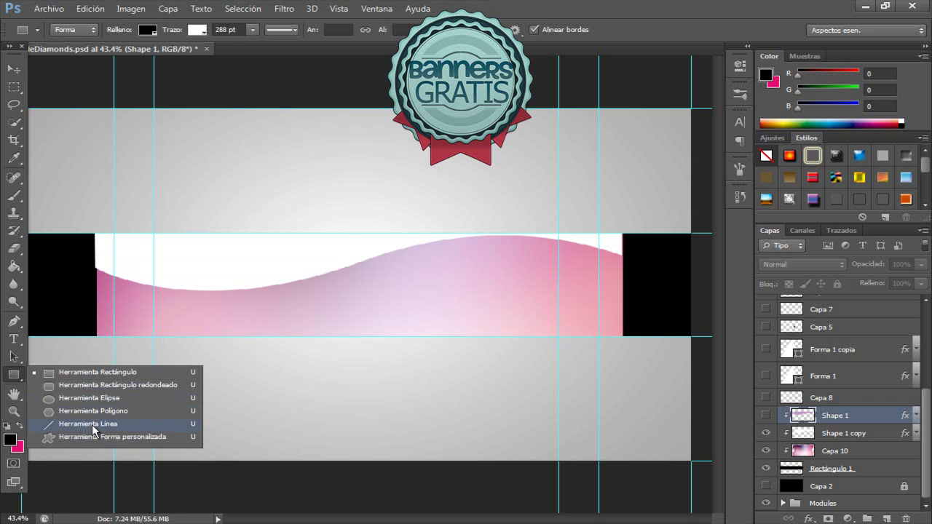
pyautogui.click(139, 437)
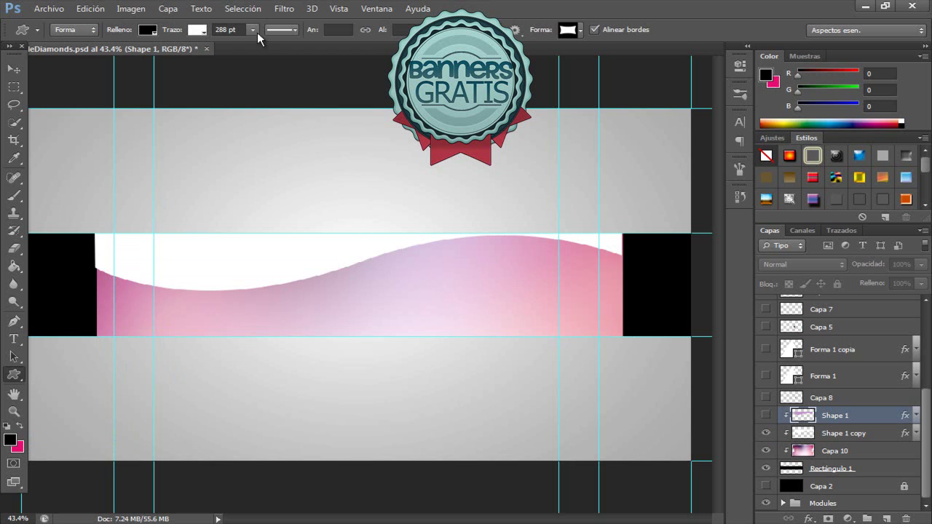
pyautogui.click(288, 33)
pyautogui.click(288, 33)
pyautogui.click(37, 31)
pyautogui.click(37, 31)
pyautogui.click(296, 36)
pyautogui.click(369, 35)
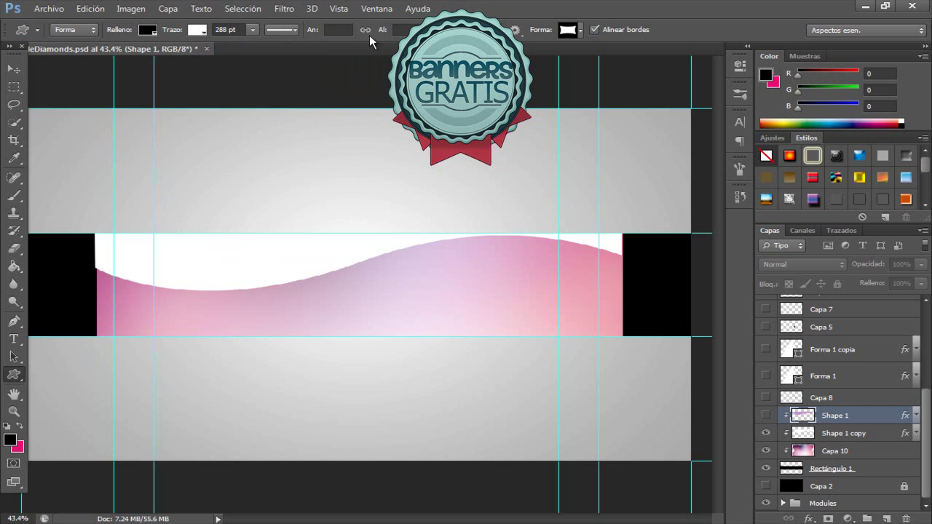
pyautogui.click(581, 31)
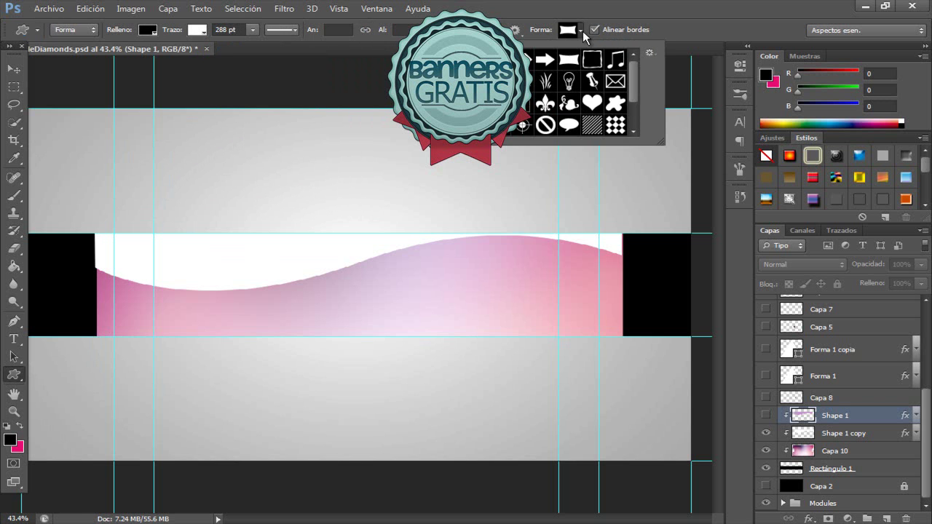
pyautogui.scroll(-2, 606, 127)
pyautogui.click(13, 68)
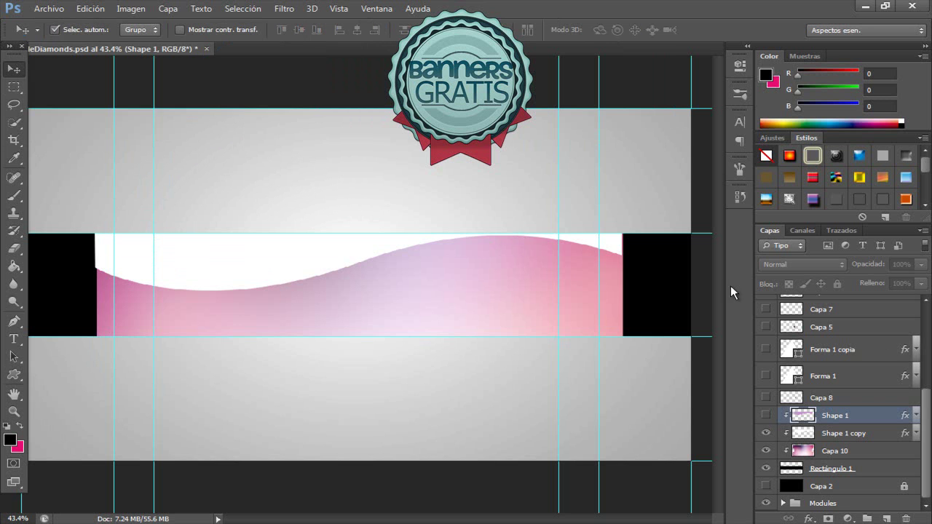
# Show the Shape 1, Capa 8, Forma 1, Forma 1 copia and Capa 5 layers.
pyautogui.click(766, 415)
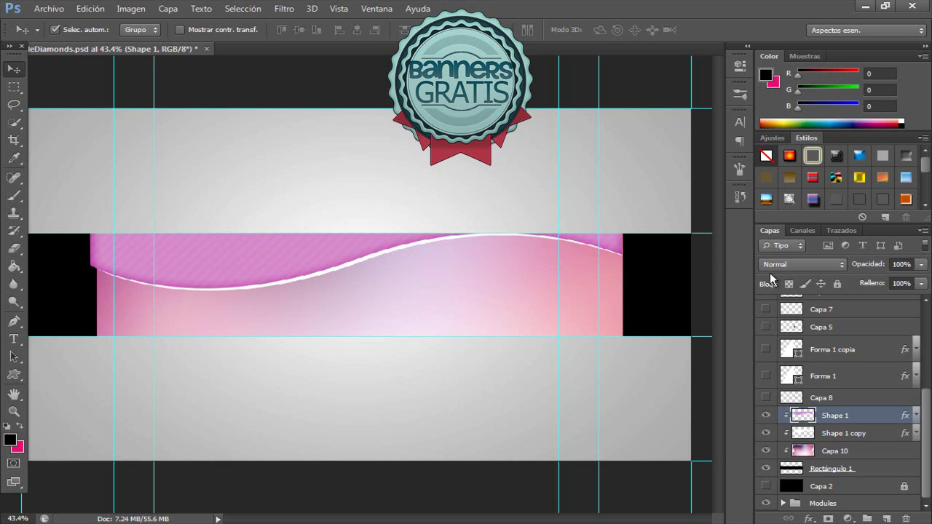
pyautogui.click(766, 399)
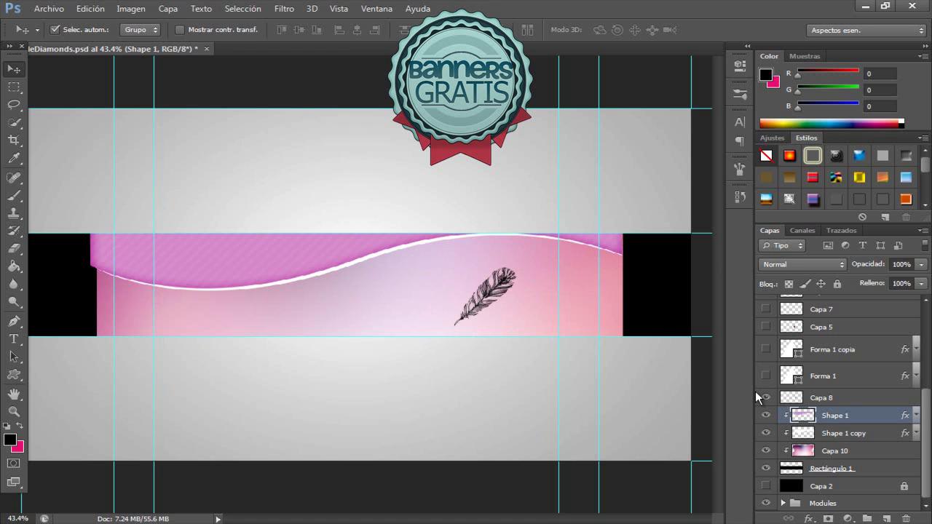
pyautogui.click(766, 376)
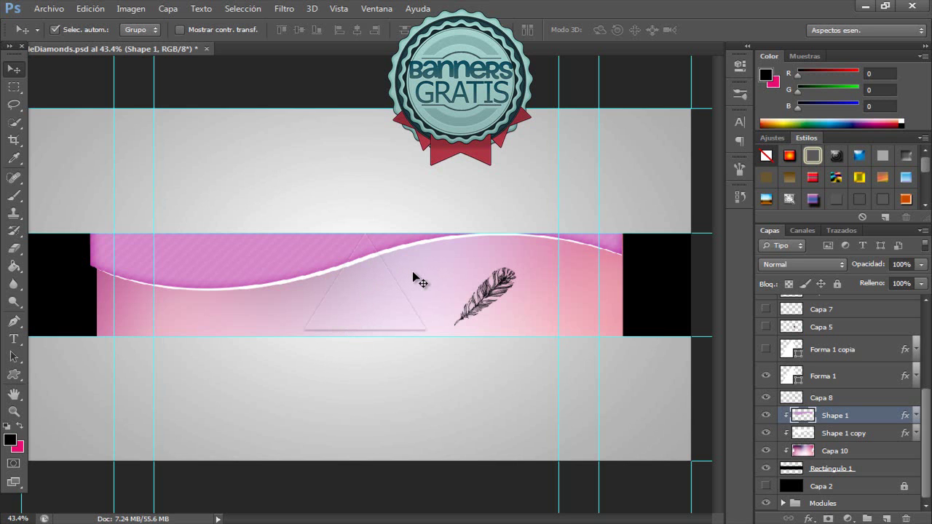
pyautogui.click(766, 350)
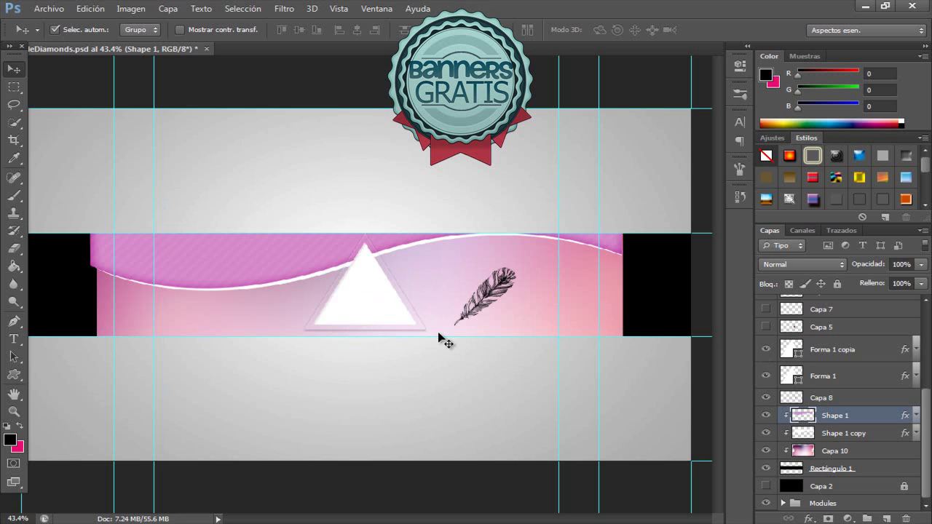
pyautogui.click(765, 327)
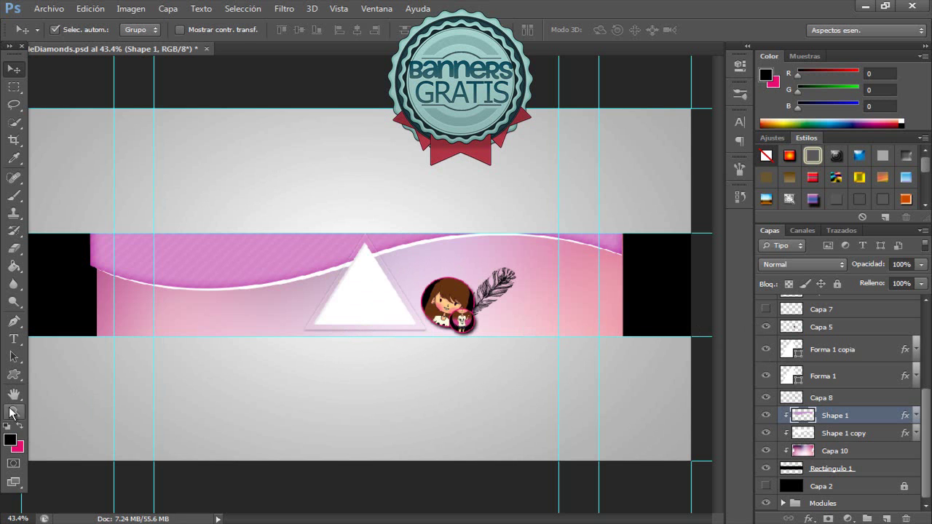
# Show Capa 7 with the diamonds and Capa 3 with the "Stay Strong" lettering.
pyautogui.click(13, 415)
pyautogui.moveTo(91, 235); pyautogui.dragTo(629, 362)
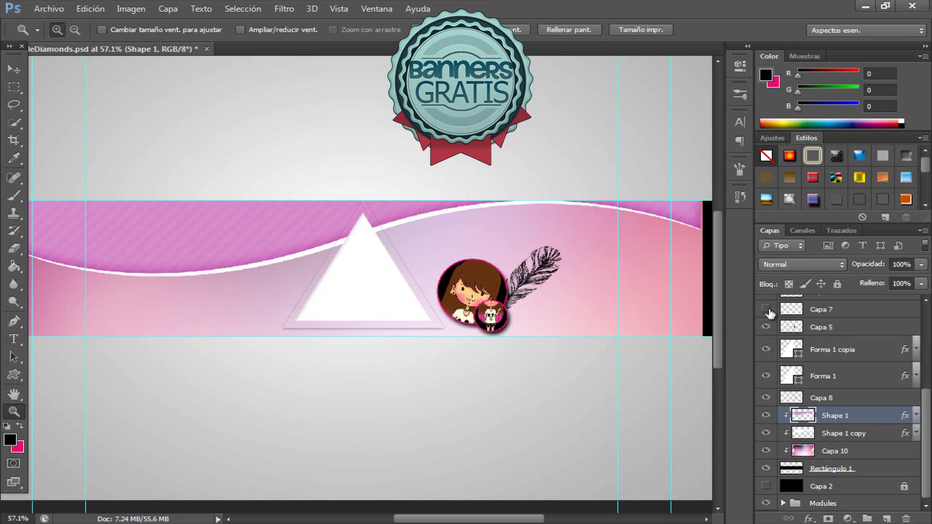
pyautogui.click(766, 309)
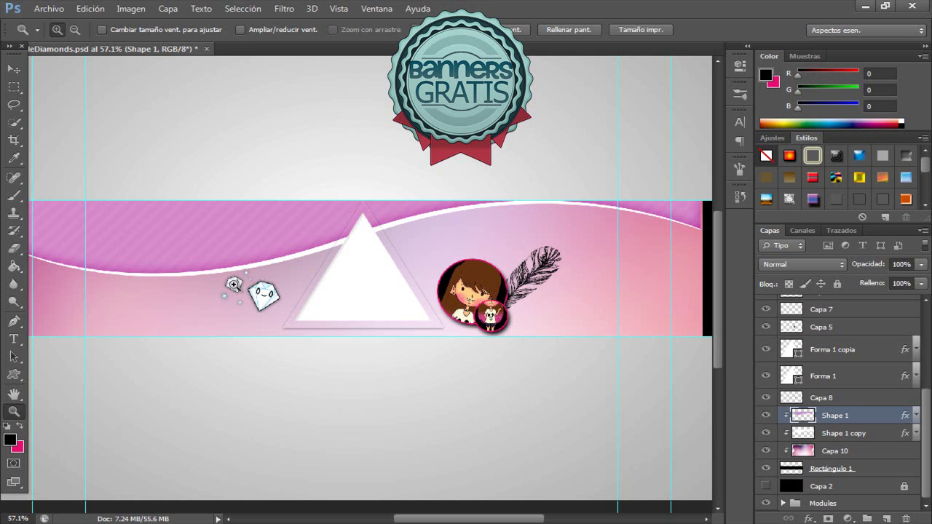
pyautogui.click(14, 69)
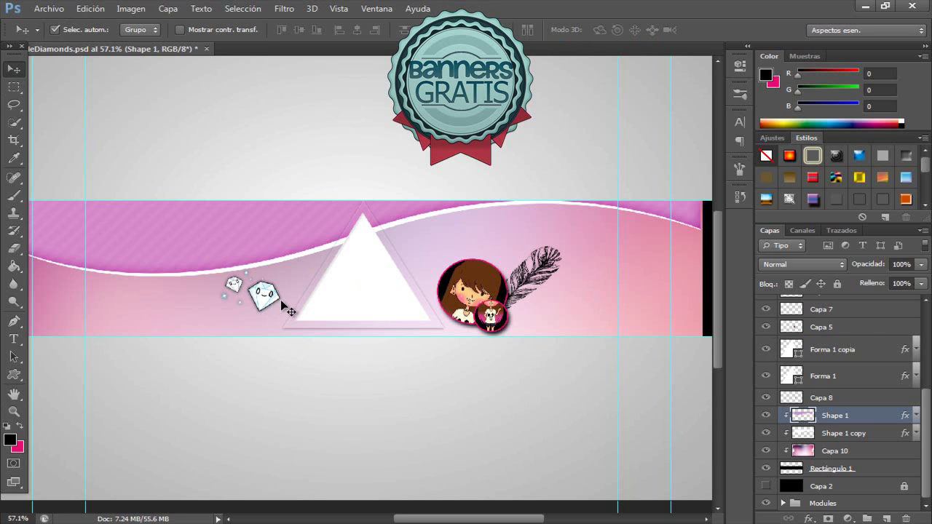
pyautogui.scroll(3, 823, 364)
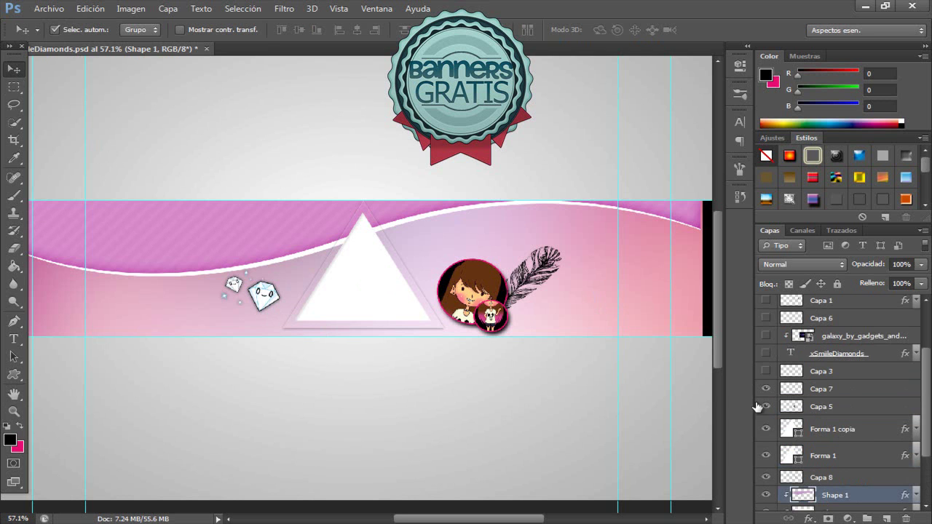
pyautogui.click(765, 370)
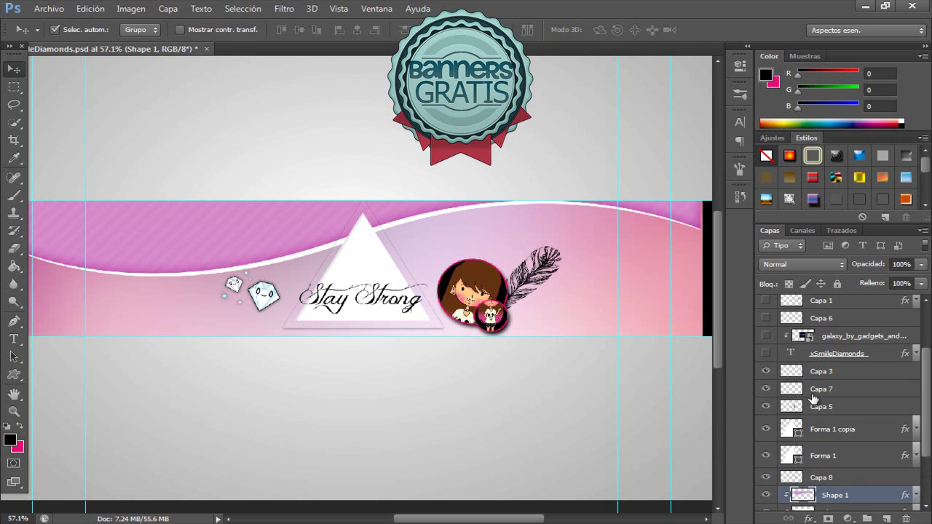
# Show the xSmiileDiamonds text layer and the galaxy image clipped to it.
pyautogui.click(766, 353)
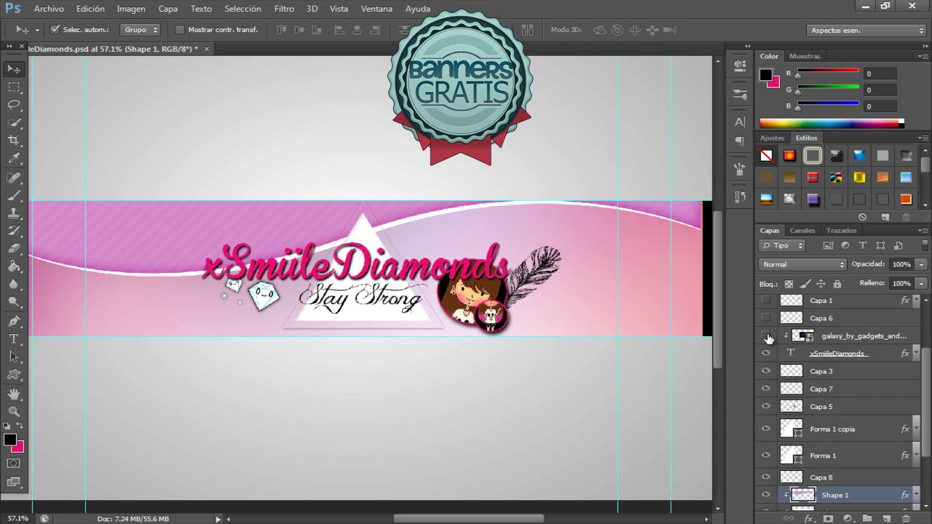
pyautogui.click(766, 336)
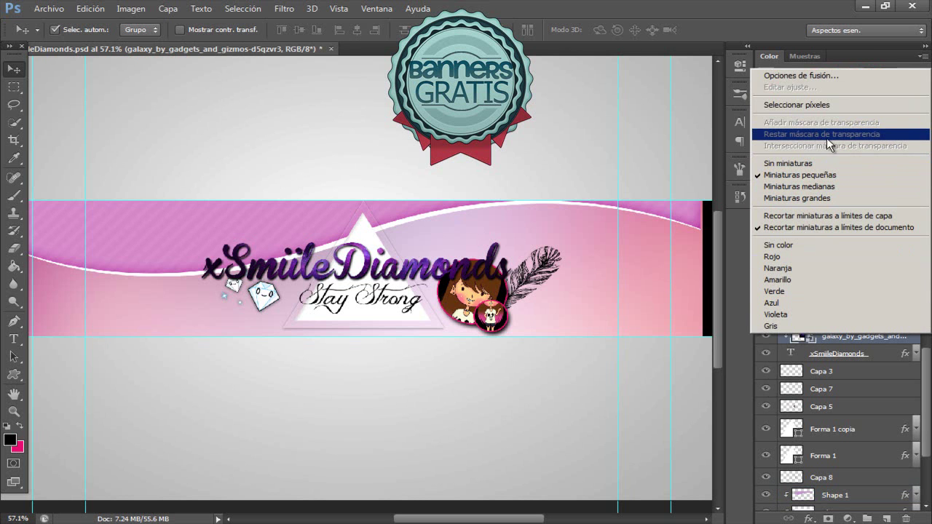
pyautogui.press('Escape')
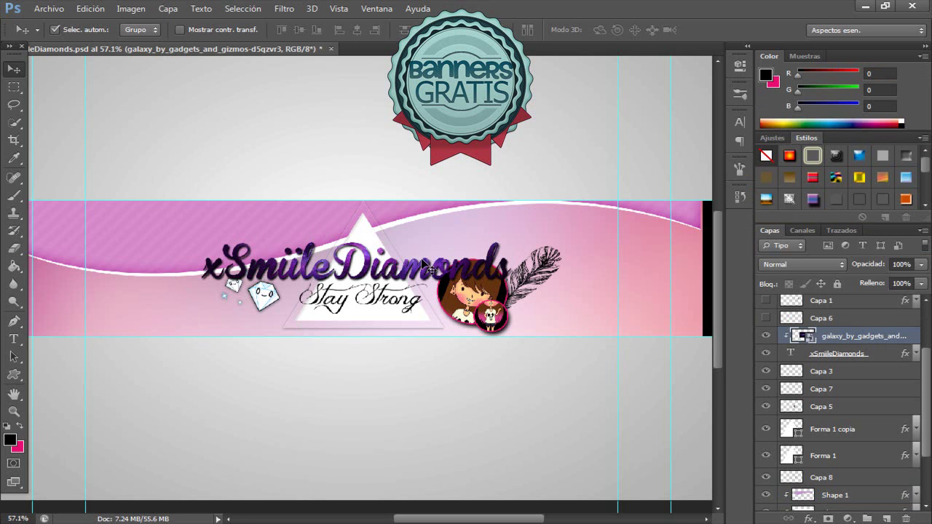
pyautogui.moveTo(317, 275)
pyautogui.mouseDown()
pyautogui.moveTo(295, 219)
pyautogui.moveTo(324, 218)
pyautogui.moveTo(317, 270)
pyautogui.mouseUp()
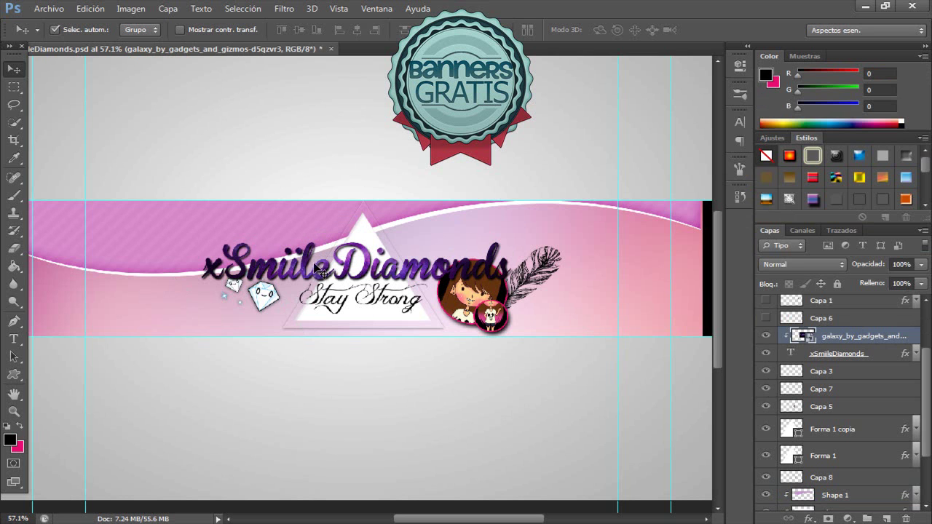
# Show Capa 6, Capa 1, Pattern Fill 1 and the lower COLORIN adjustment group.
pyautogui.scroll(1, 904, 364)
pyautogui.click(762, 347)
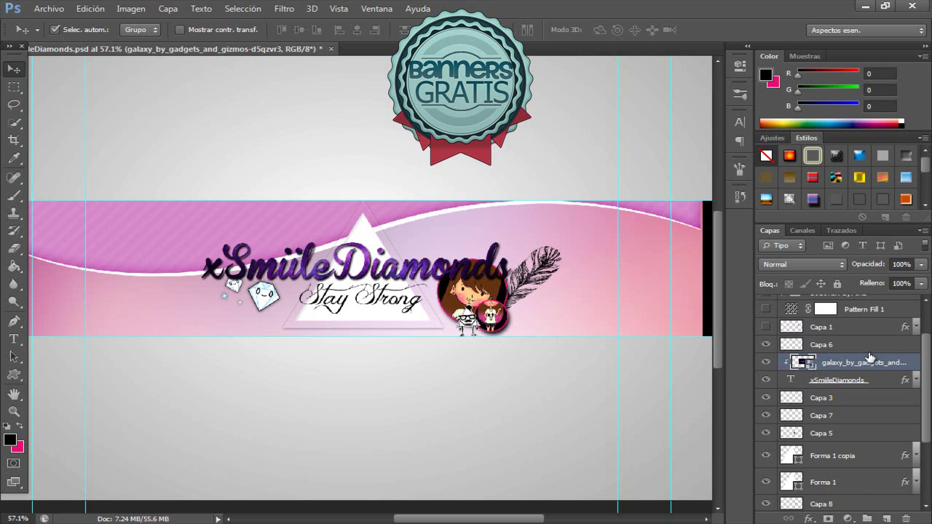
pyautogui.scroll(2, 774, 367)
pyautogui.click(765, 354)
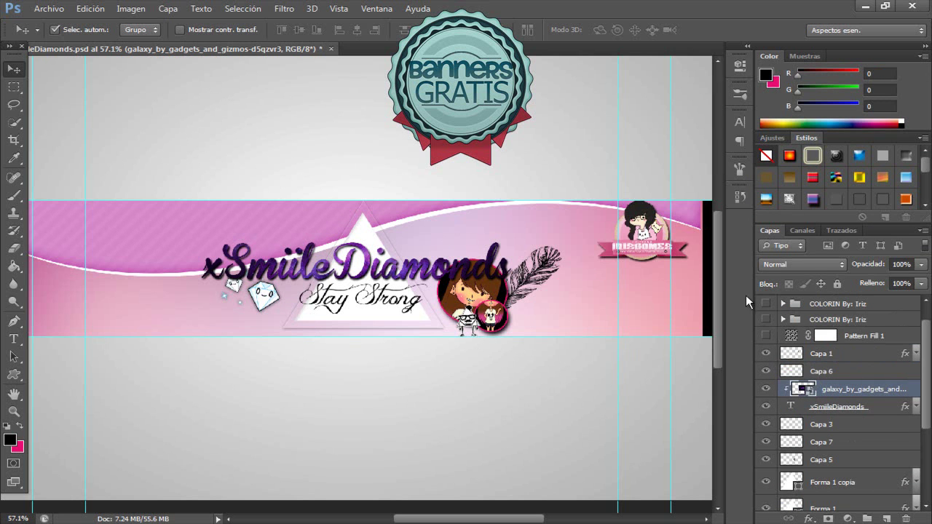
pyautogui.scroll(1, 832, 377)
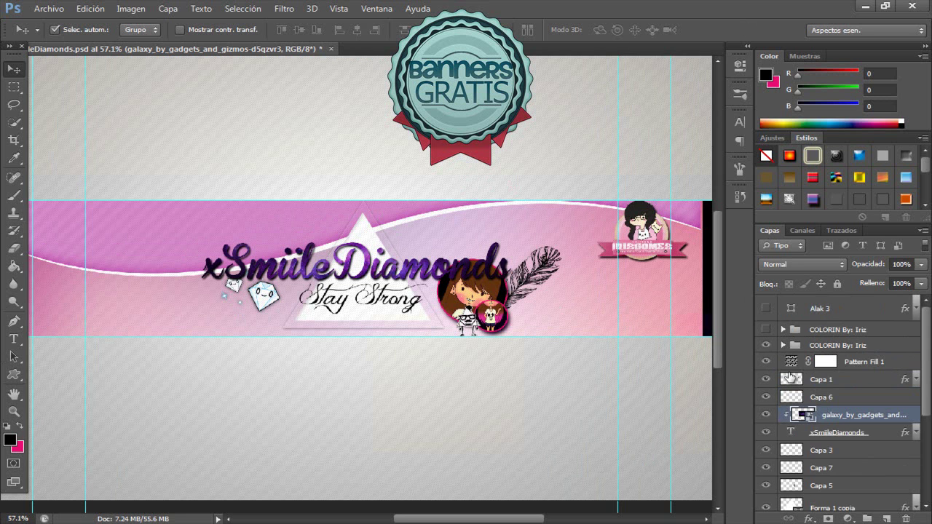
pyautogui.click(765, 344)
# Expand the lower COLORIN group to examine its adjustment layers, then collapse it.
pyautogui.click(782, 345)
pyautogui.scroll(-2, 838, 370)
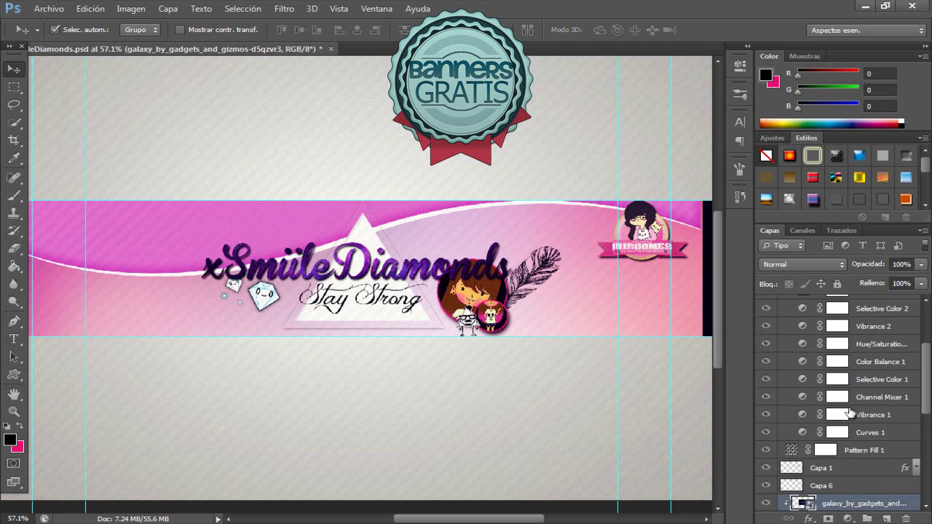
pyautogui.scroll(4, 773, 364)
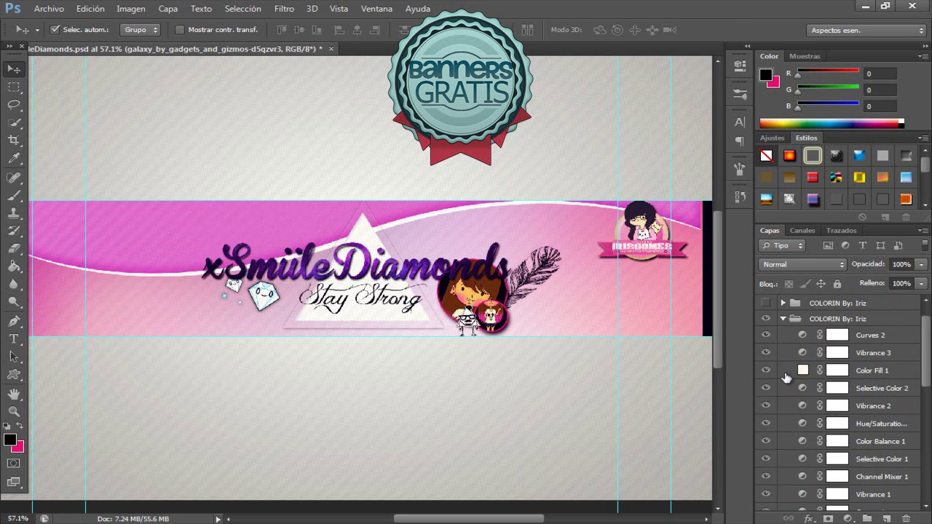
pyautogui.click(780, 345)
# Show the locked black Capa 2 layer and zoom in on the banner strip to inspect the finished design.
pyautogui.scroll(-10, 779, 408)
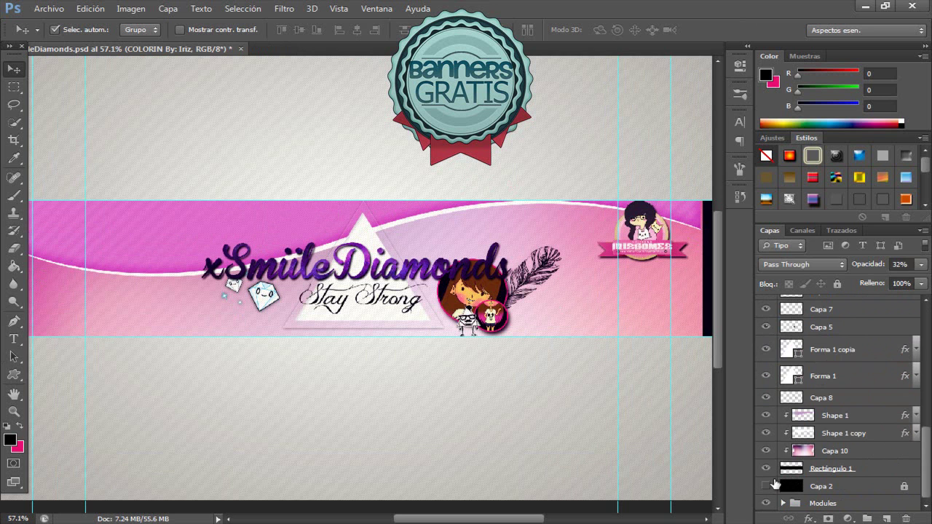
pyautogui.click(766, 486)
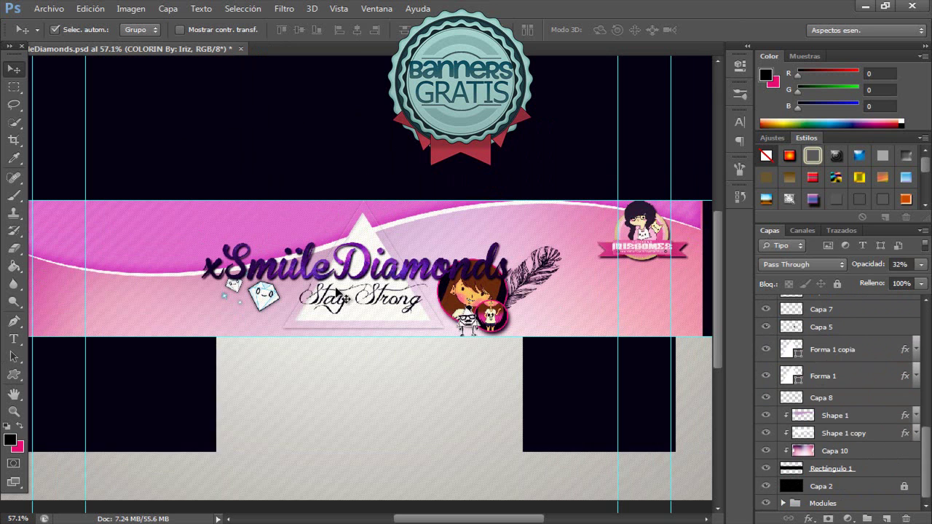
pyautogui.click(14, 412)
pyautogui.rightClick(263, 404)
pyautogui.click(275, 413)
pyautogui.moveTo(84, 163); pyautogui.dragTo(643, 390)
pyautogui.moveTo(38, 215); pyautogui.dragTo(672, 385)
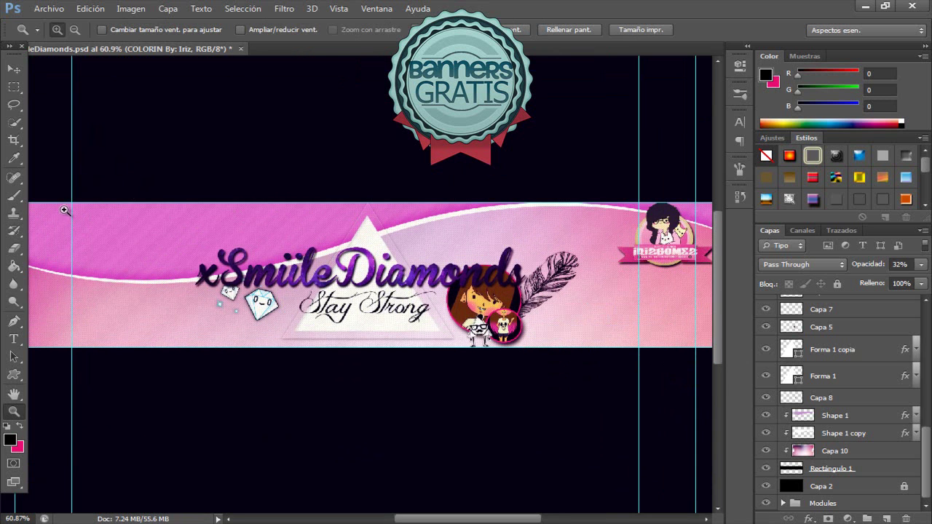
pyautogui.moveTo(72, 204); pyautogui.dragTo(695, 364)
pyautogui.click(7, 72)
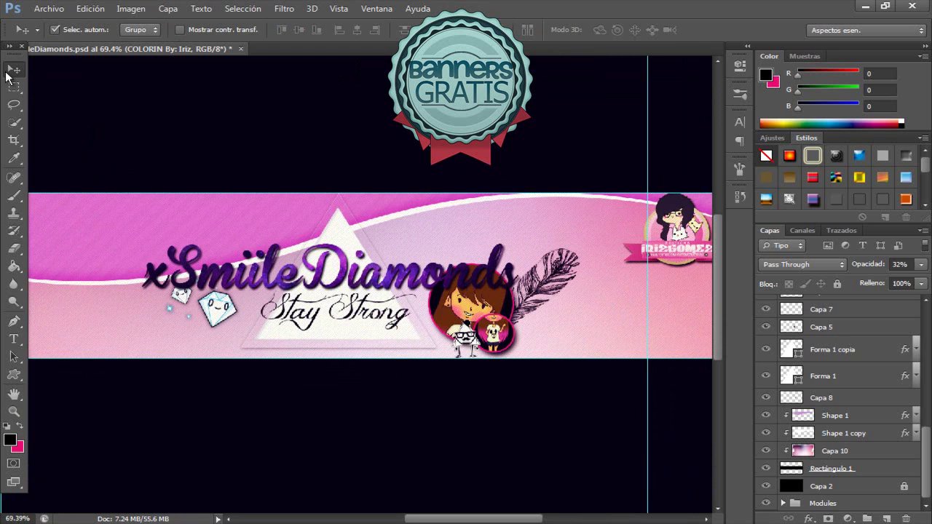